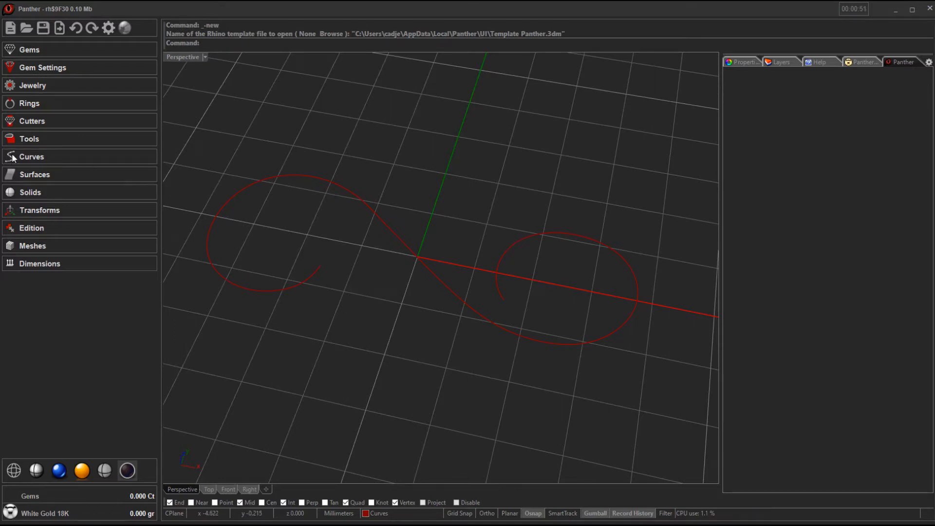
Paste the S-shaped curve and start Metal on Curve with it selected.
key("ctrl+v")
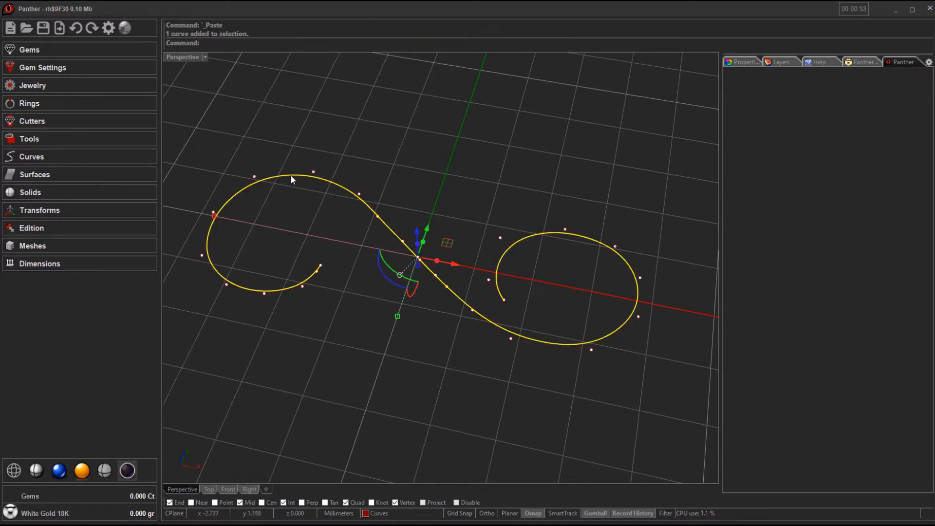
left_click(72, 139)
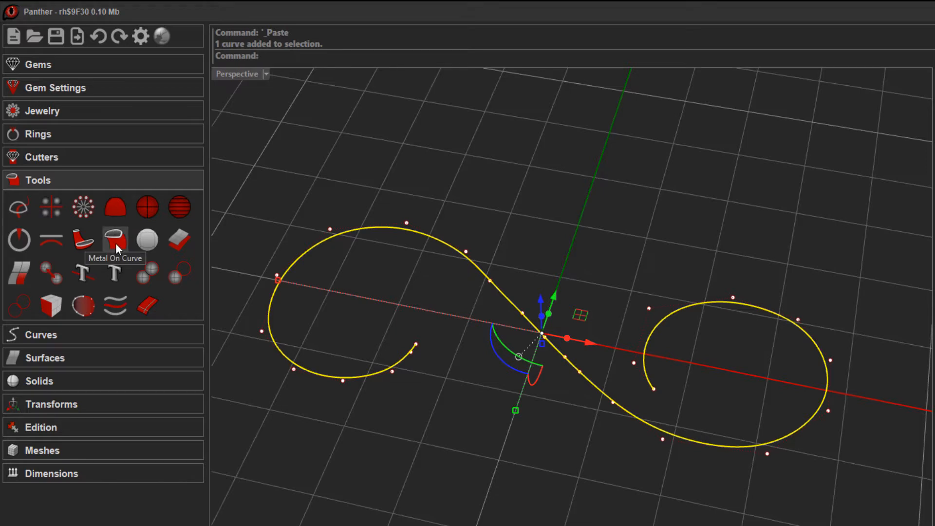
left_click(115, 243)
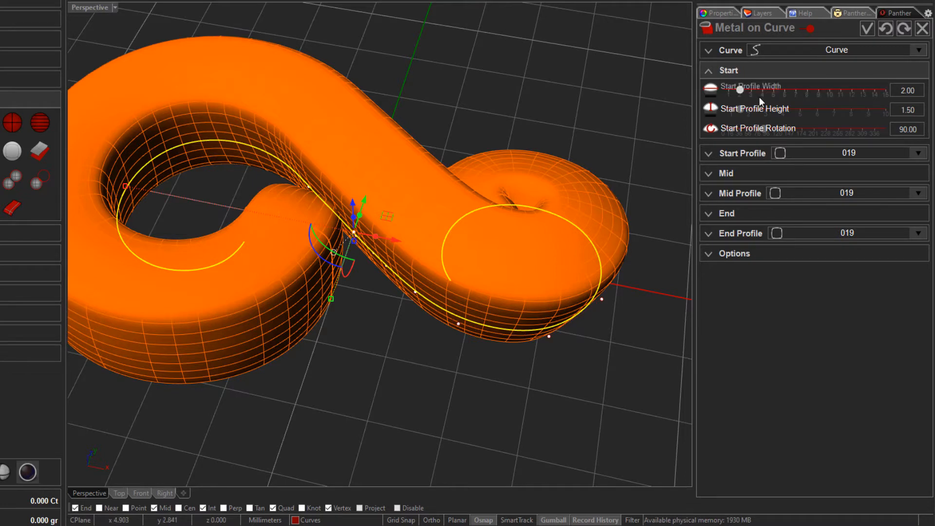
Set the start profile's width to 0.60, height to 1.10 and rotation to 0.
left_click_drag(738, 91, 724, 91)
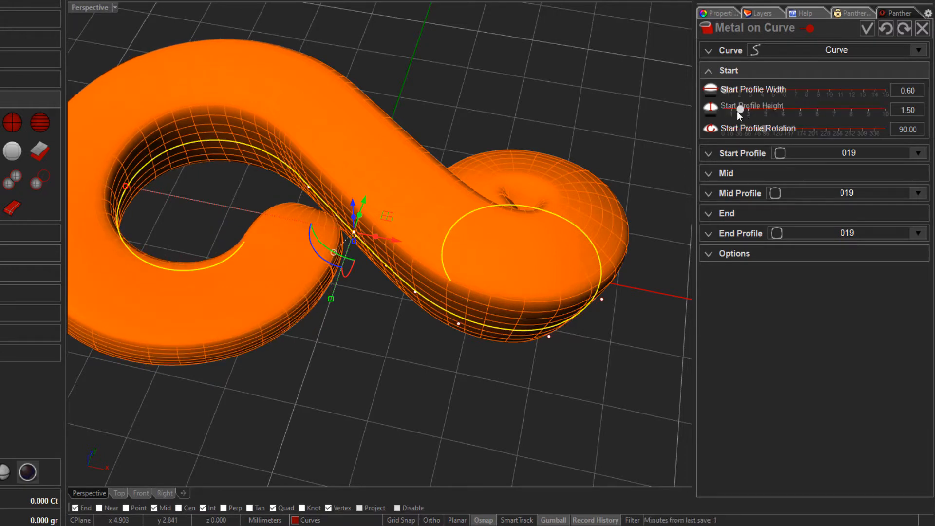
left_click_drag(761, 128, 723, 131)
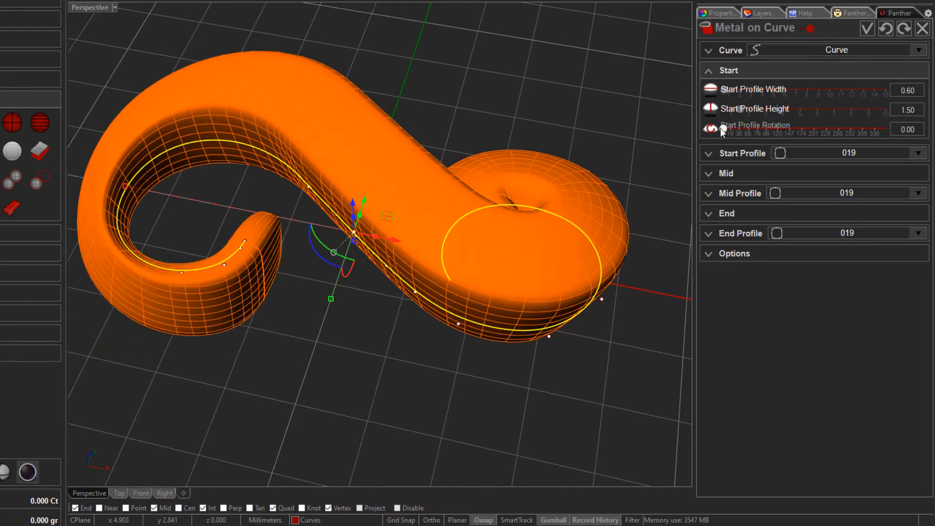
mouse_move(373, 260)
right_mouse_down()
mouse_move(309, 196)
mouse_move(341, 206)
mouse_move(392, 274)
mouse_move(384, 257)
right_mouse_up()
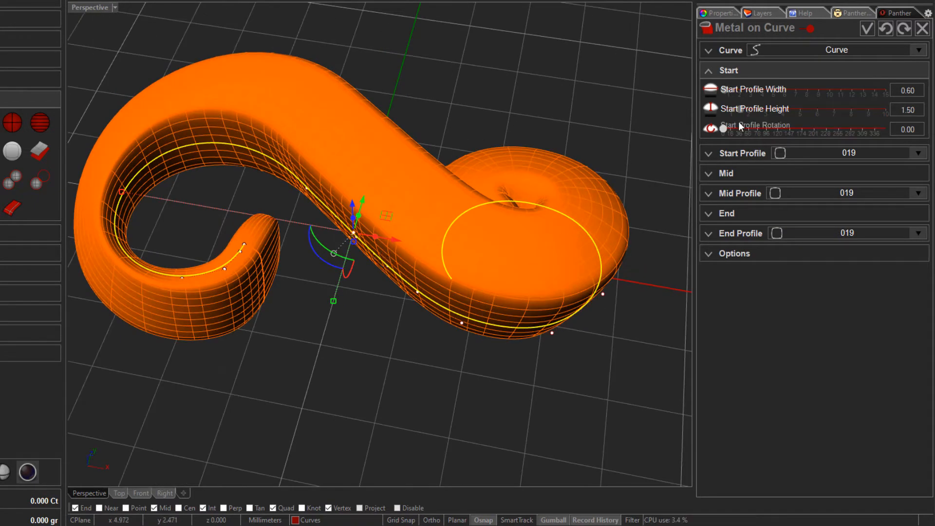
left_click_drag(738, 111, 735, 108)
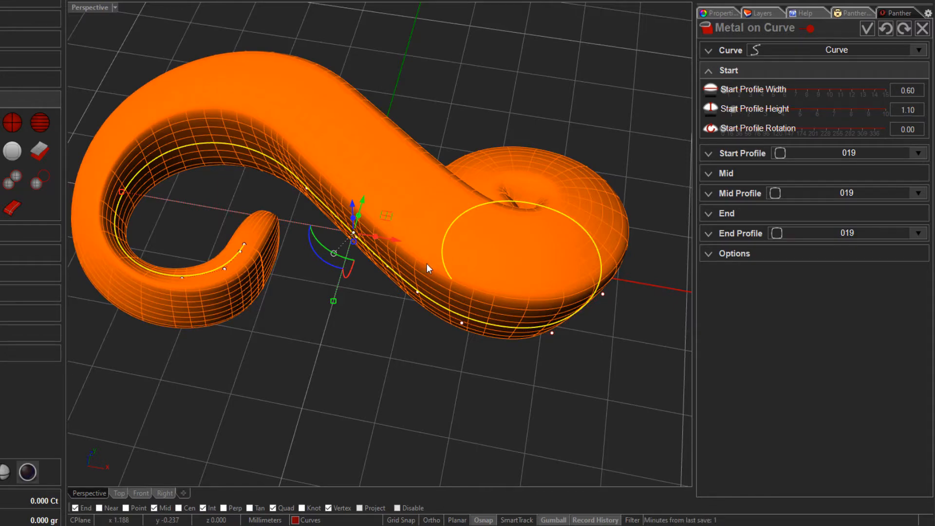
right_click_drag(426, 264, 480, 268)
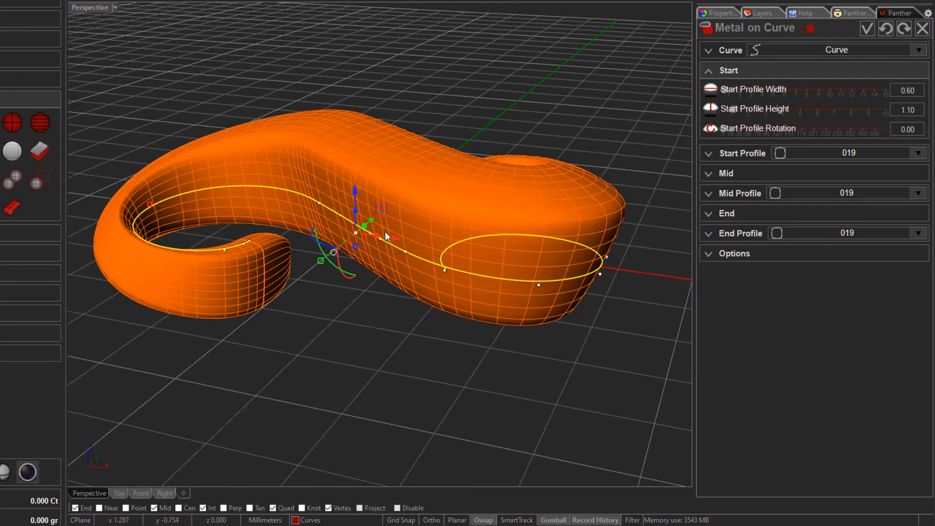
right_click_drag(271, 262, 326, 371)
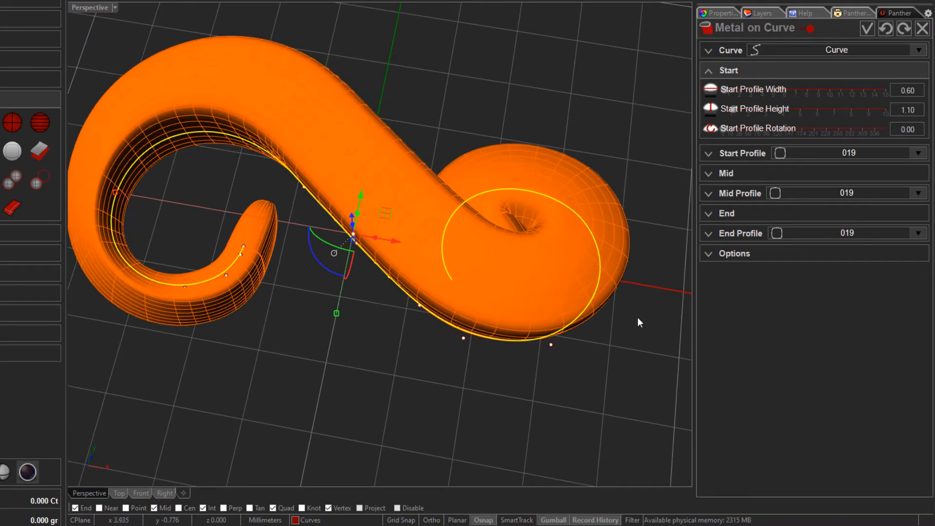
Set the smooth cap to 0.50 and enable centering the metal on the curve.
left_click(781, 253)
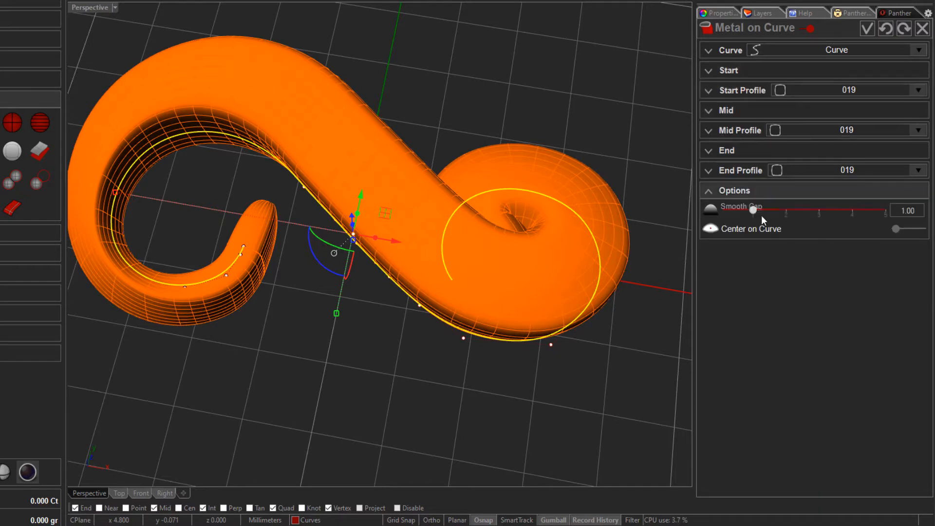
left_click_drag(755, 211, 734, 213)
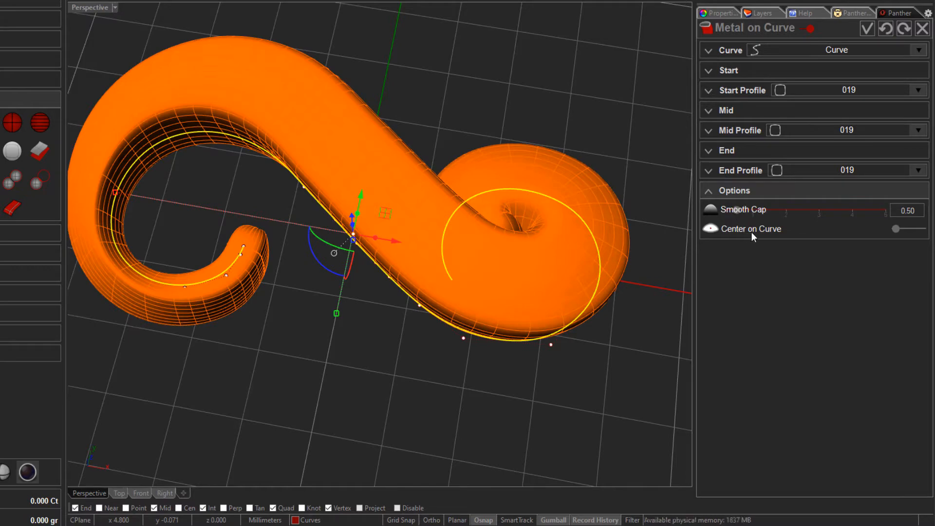
left_click(913, 230)
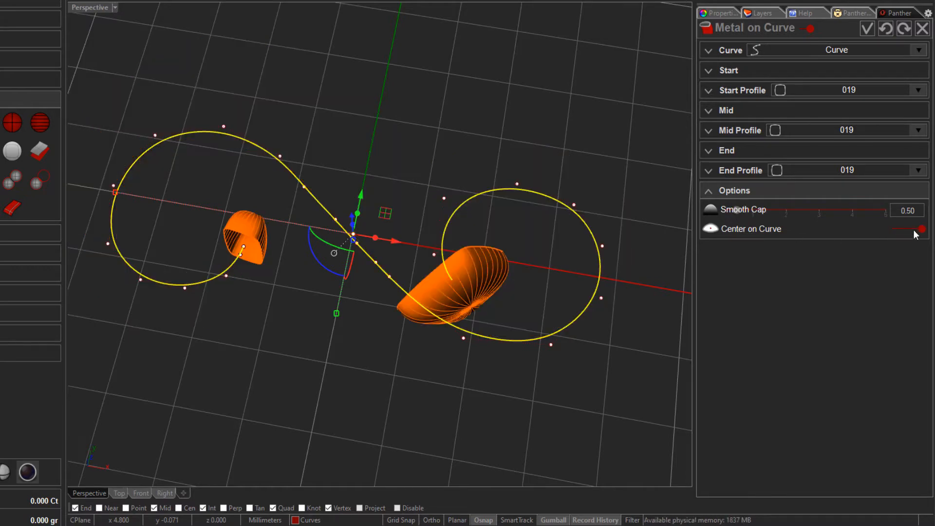
right_click_drag(368, 193, 367, 208)
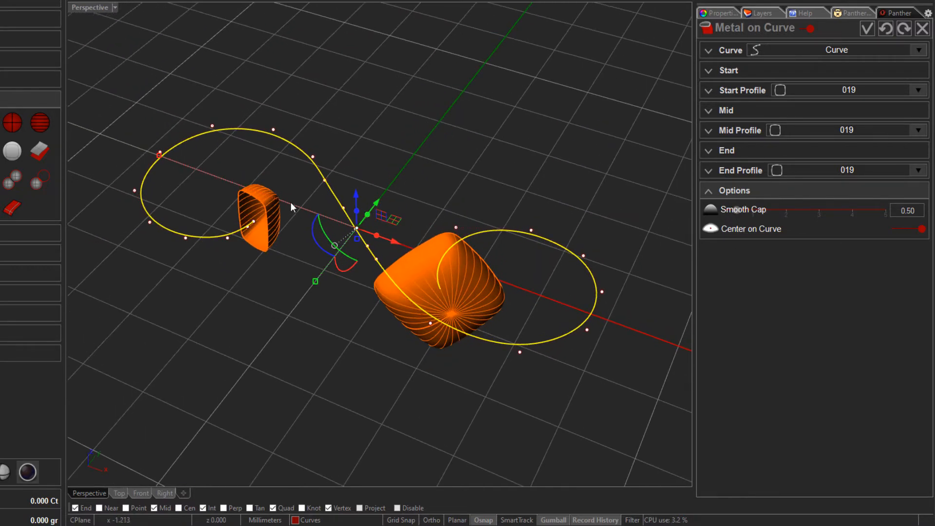
scroll(281, 204, "up", 4)
right_click_drag(281, 204, 304, 217)
scroll(310, 226, "down", 2)
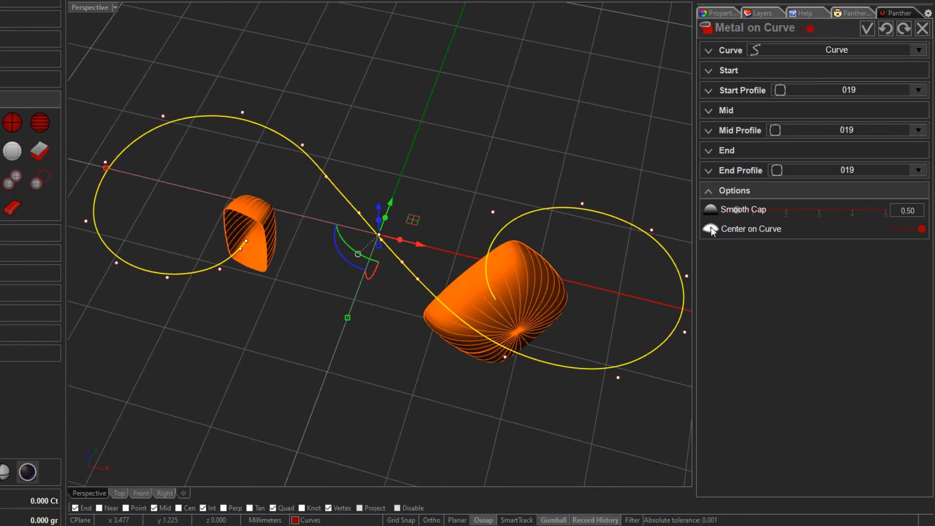
Set the mid profile's width and height both to 1.20.
left_click(712, 110)
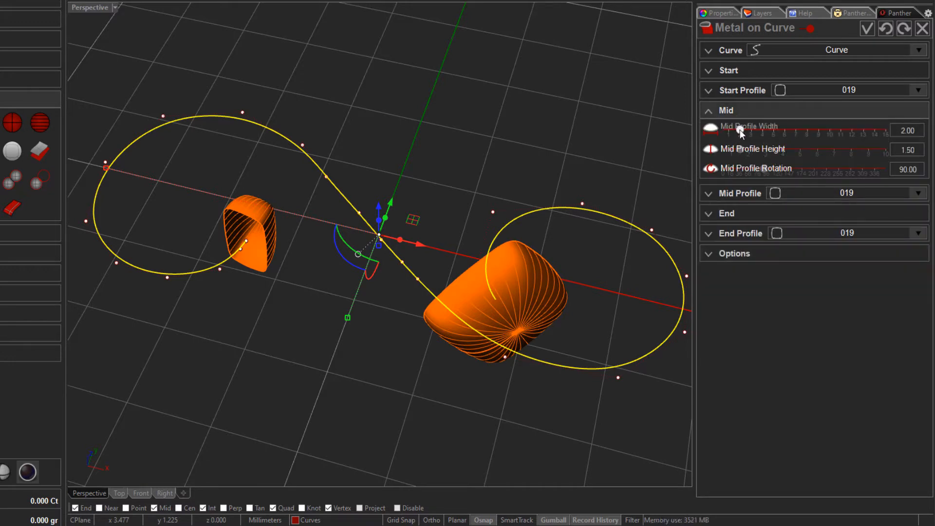
left_click_drag(740, 130, 739, 130)
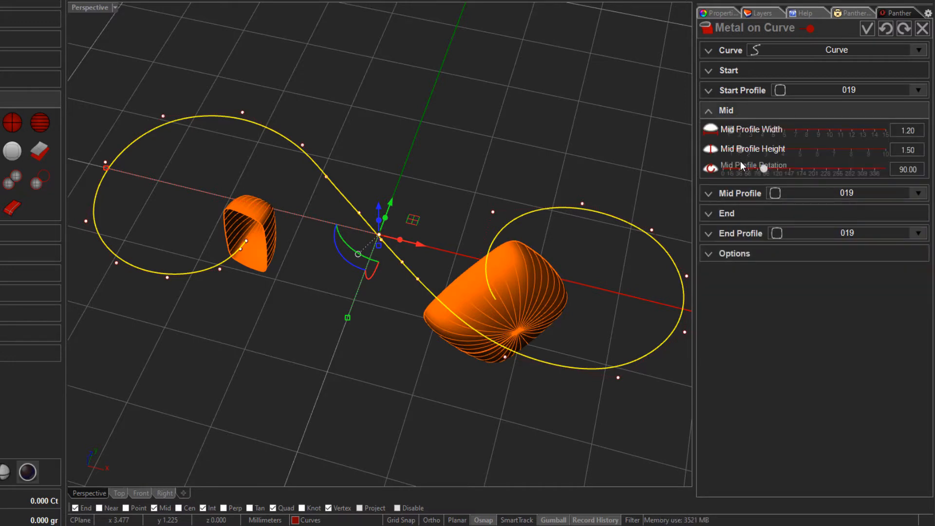
left_click_drag(740, 150, 735, 150)
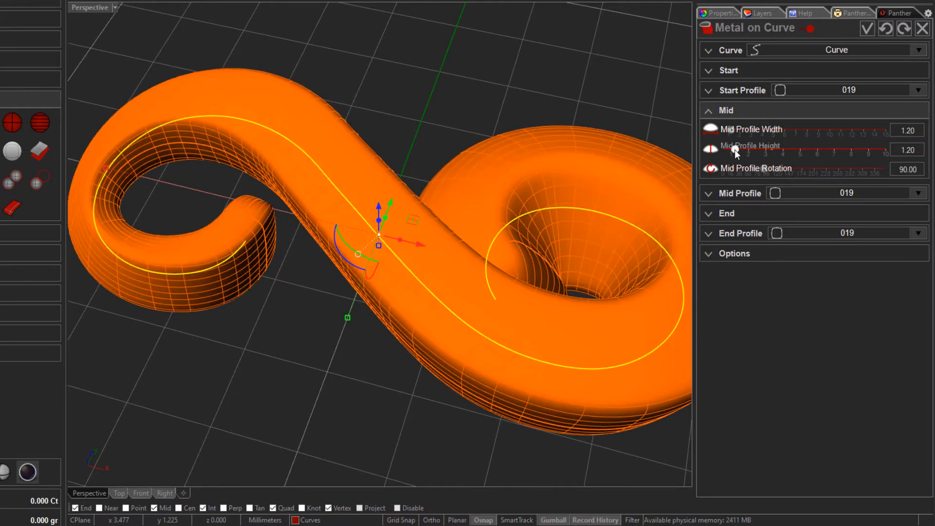
Set the end profile's width to 0.60, height to 1.10 and rotation to 102.
left_click(709, 214)
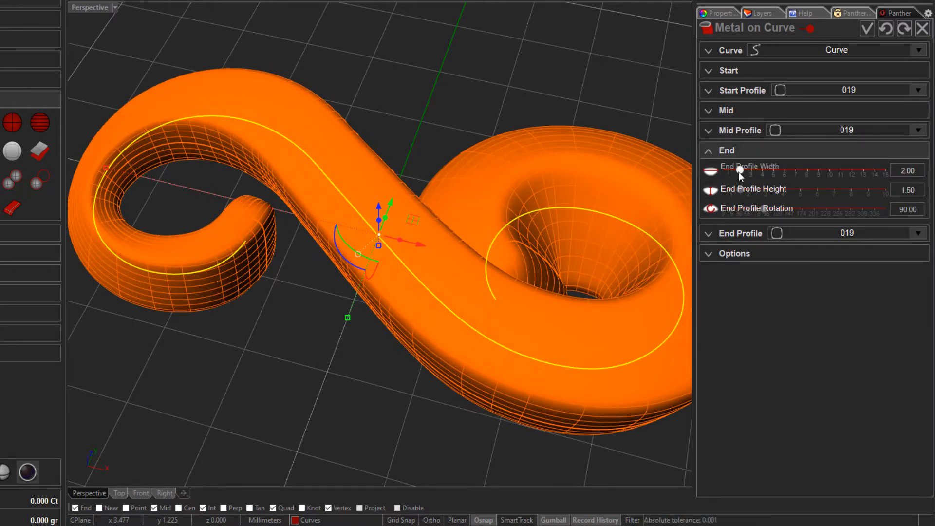
left_click_drag(738, 171, 726, 172)
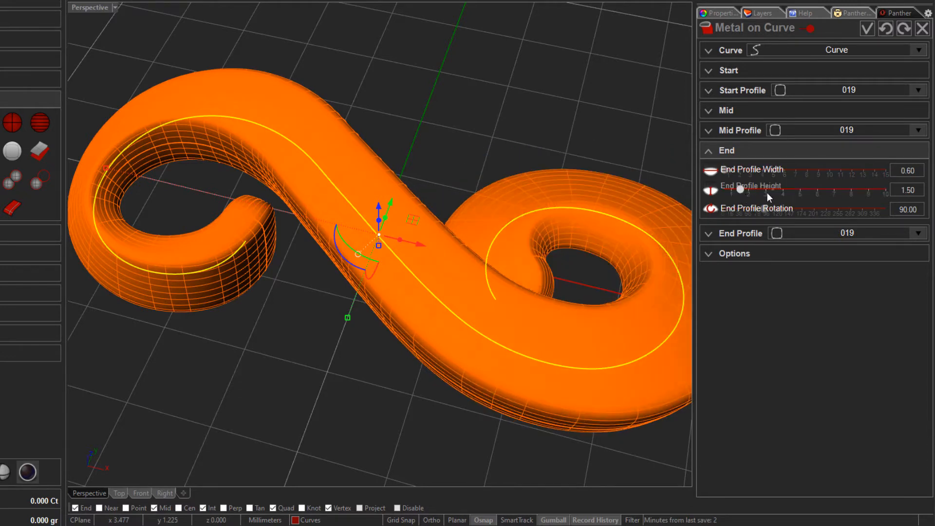
left_click_drag(739, 190, 734, 191)
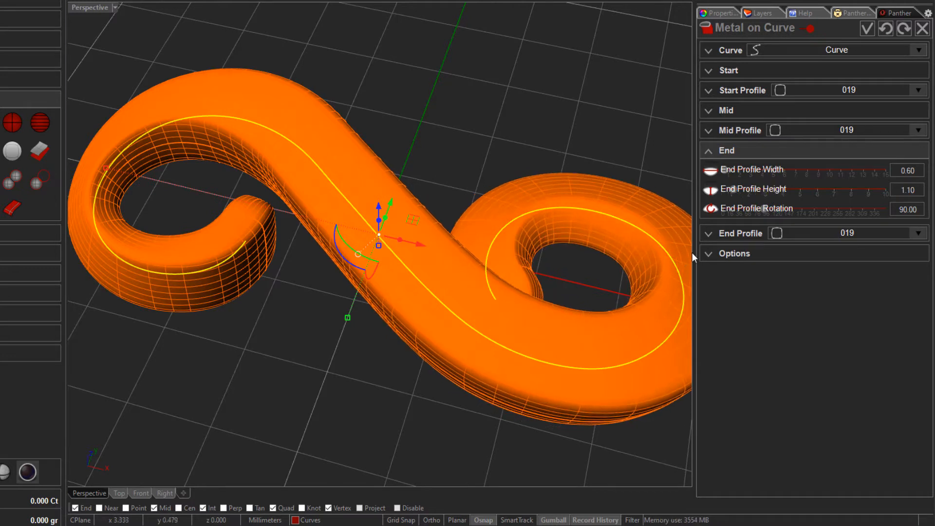
mouse_move(762, 209)
left_mouse_down()
mouse_move(729, 210)
mouse_move(766, 213)
left_mouse_up()
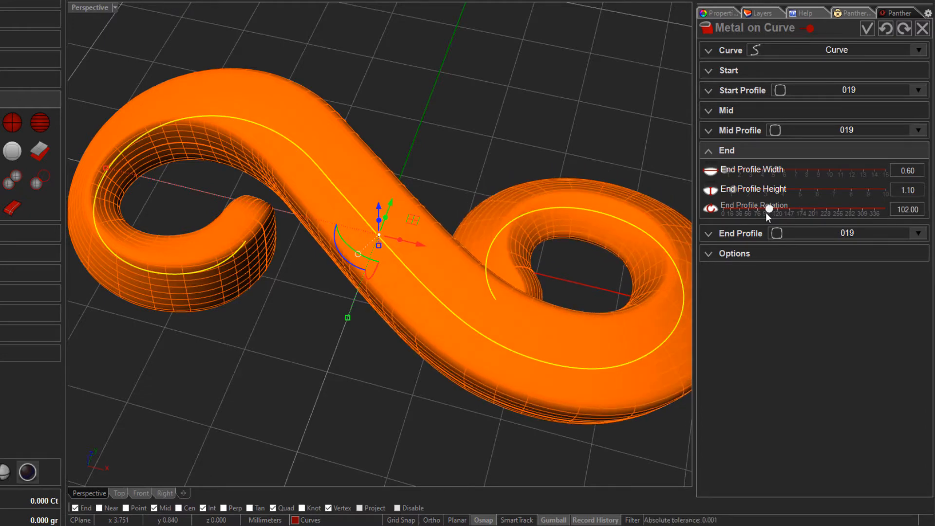
scroll(412, 221, "down", 4)
right_click_drag(393, 236, 445, 215)
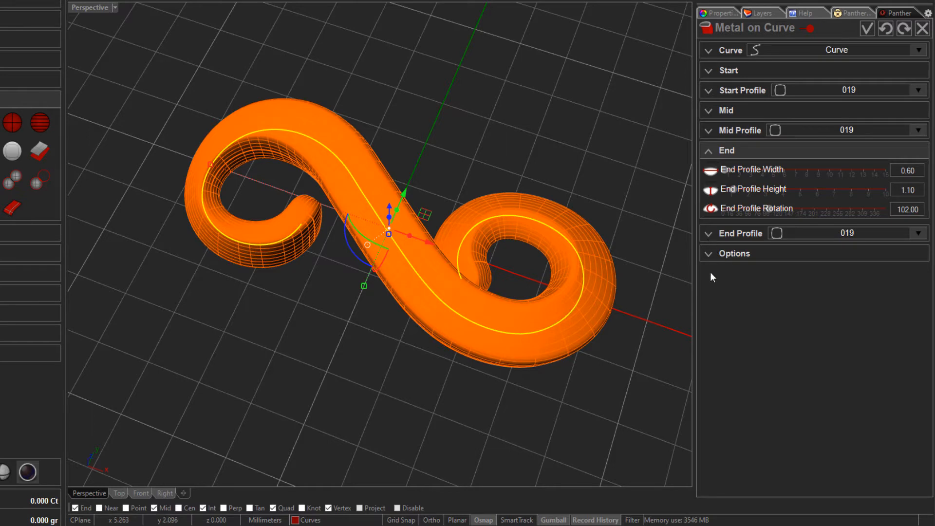
Choose profile shape 004 for the end and start sections and shape 007 for the mid section.
left_click(785, 232)
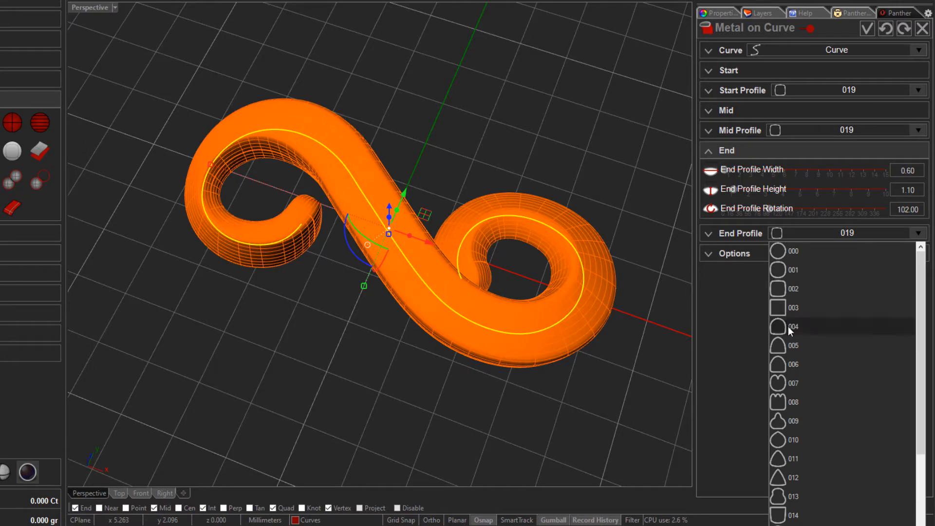
left_click(812, 327)
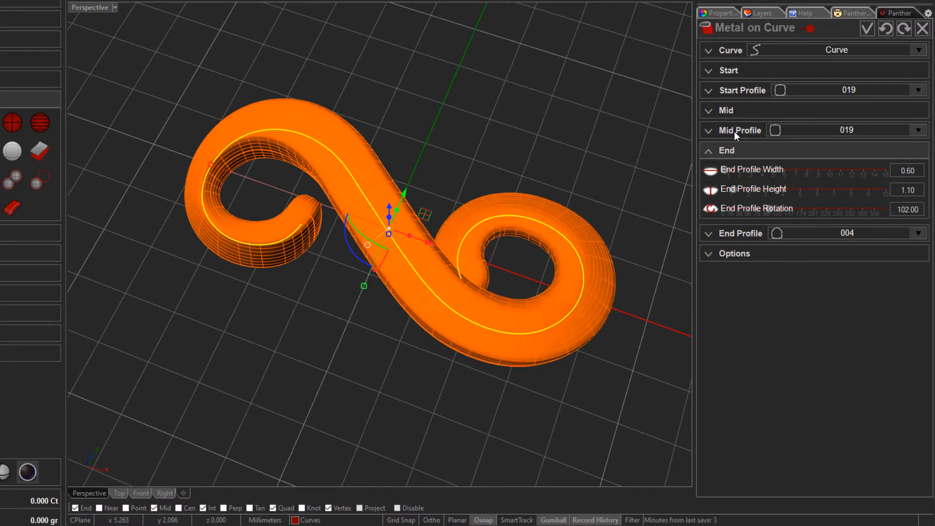
left_click(802, 91)
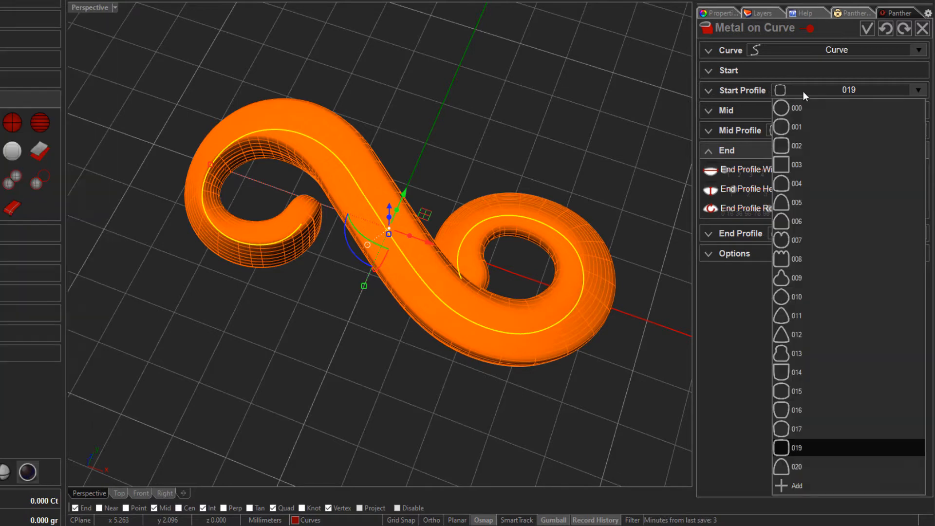
left_click(815, 185)
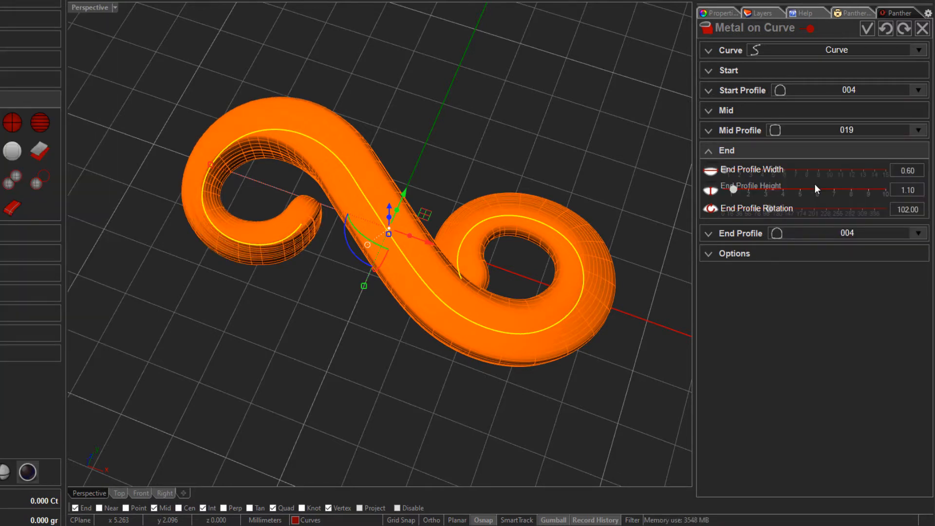
left_click(786, 132)
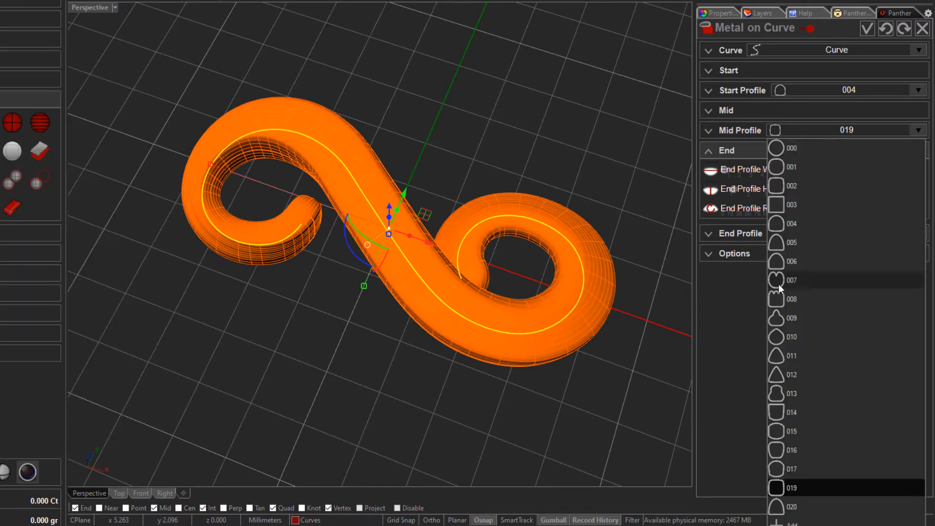
left_click(793, 281)
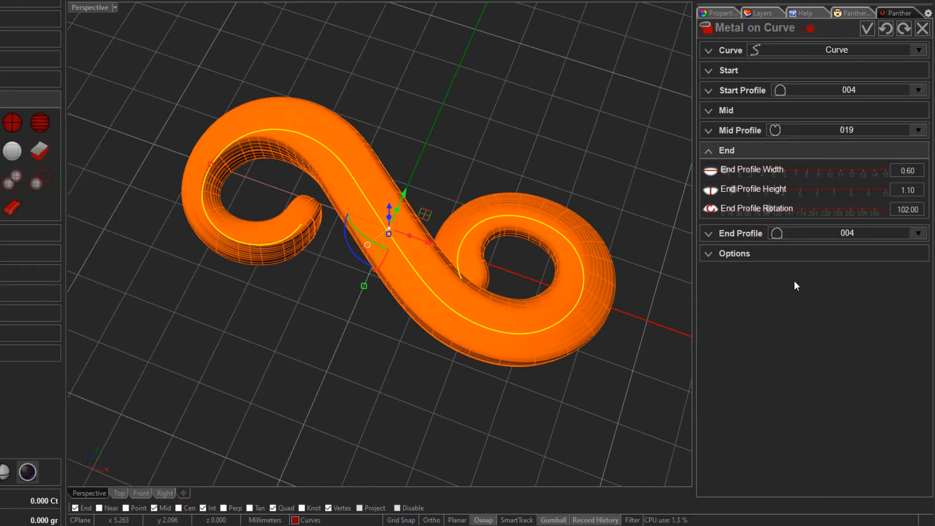
Try different end profile rotations on the swept metal, including 183 and 57.
right_click_drag(357, 336, 142, 294)
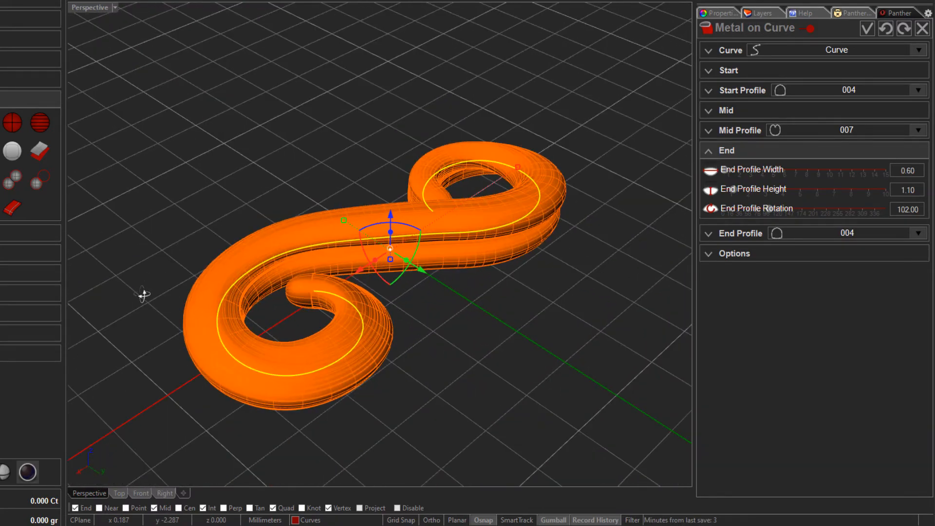
right_click_drag(202, 187, 168, 177)
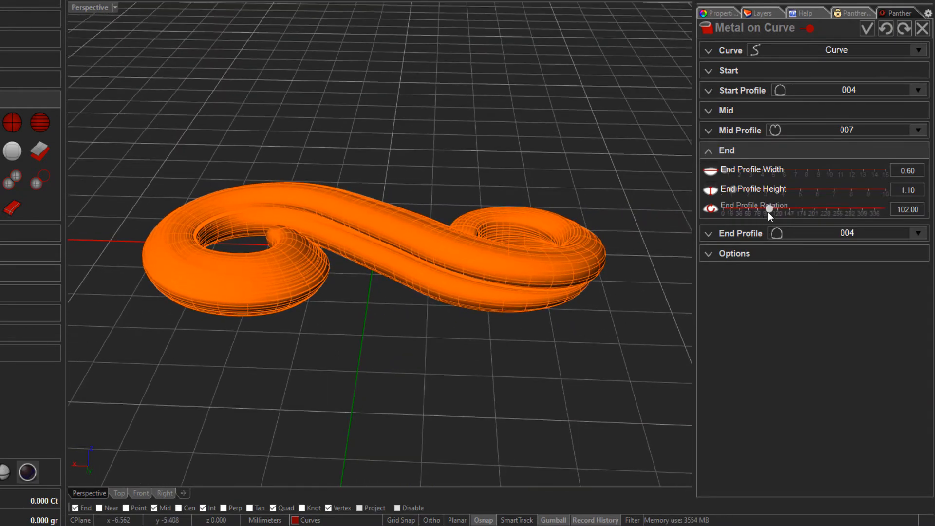
left_click_drag(754, 210, 806, 209)
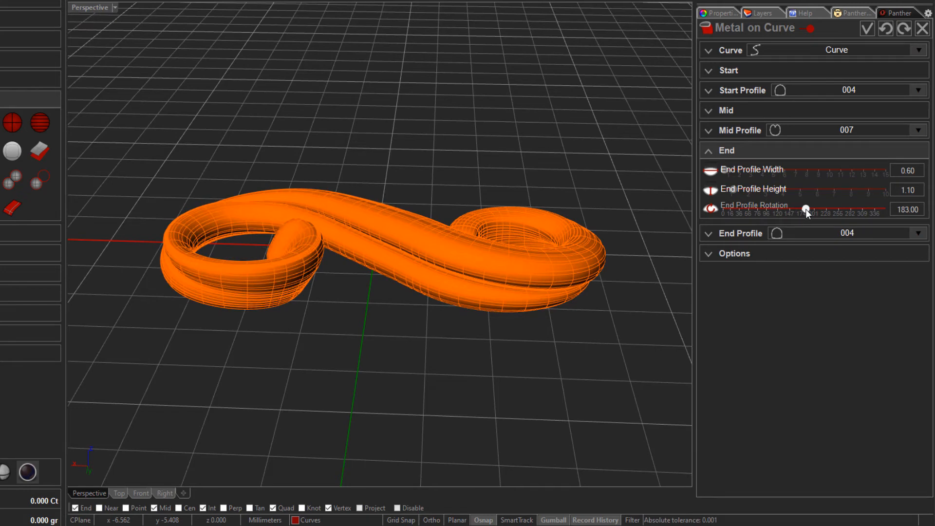
left_click_drag(805, 209, 741, 209)
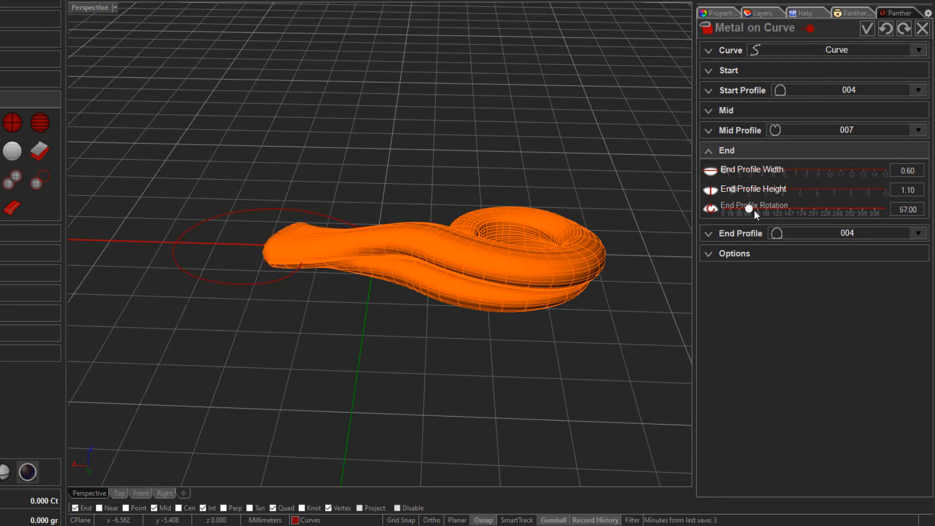
Preview mid profile shape 008, keep shape 007, and rotate the mid profile to 162.
left_click(711, 129)
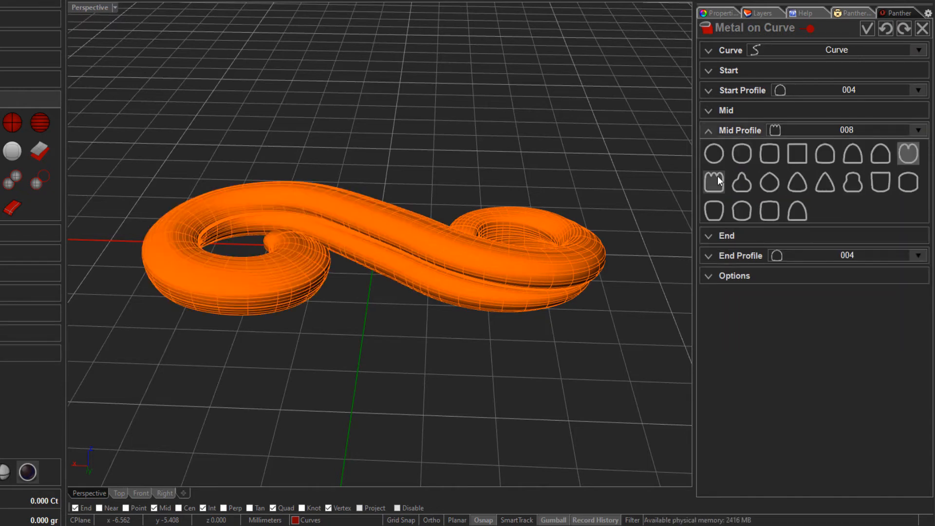
left_click(712, 109)
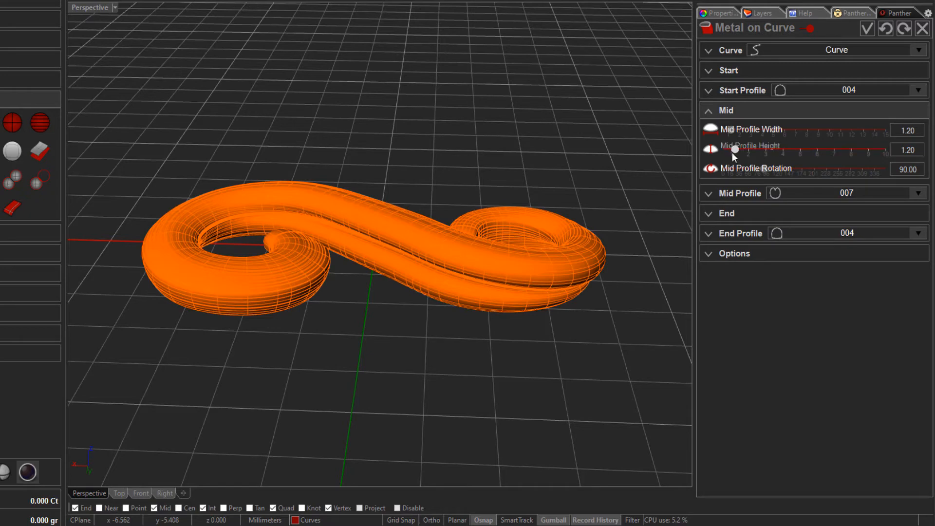
left_click_drag(762, 169, 796, 166)
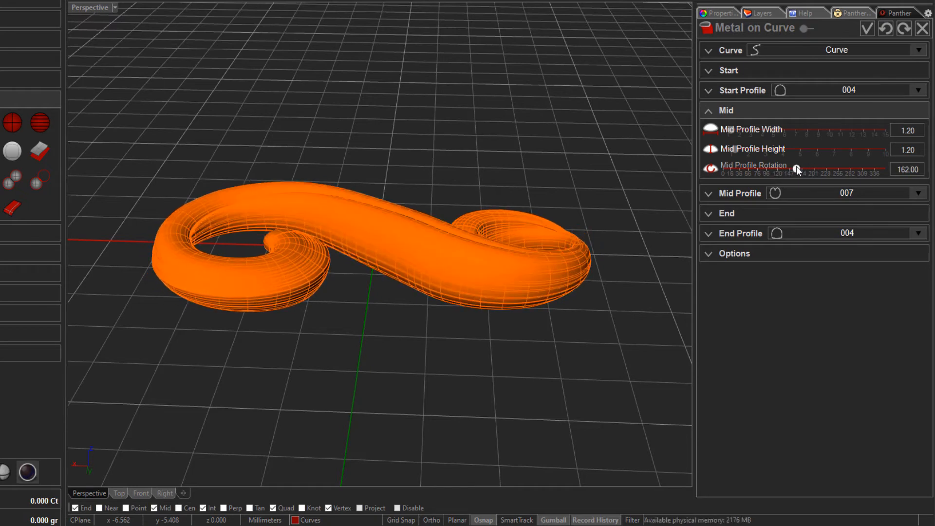
Try an end profile rotation of 224 on the swept metal and settle on 160.
right_click_drag(524, 225, 364, 261)
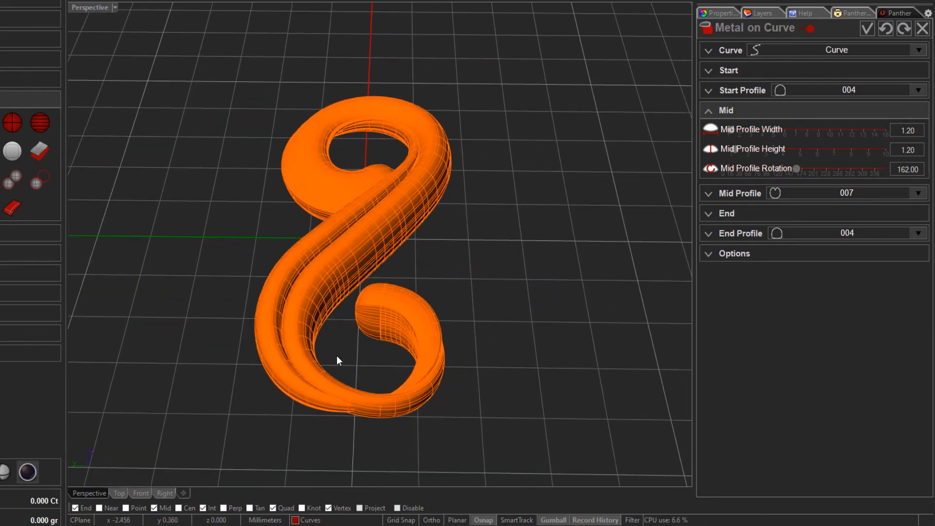
left_click(711, 212)
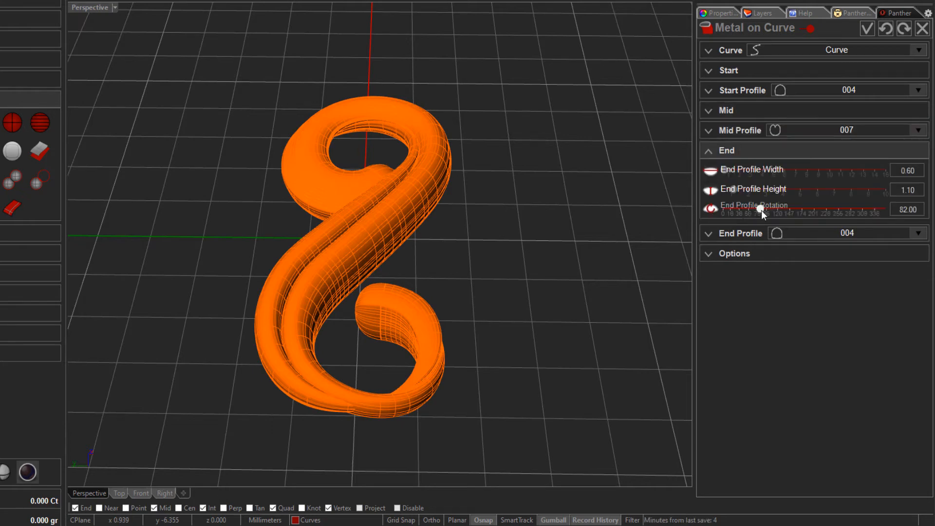
left_click_drag(747, 208, 776, 211)
left_click_drag(789, 210, 824, 209)
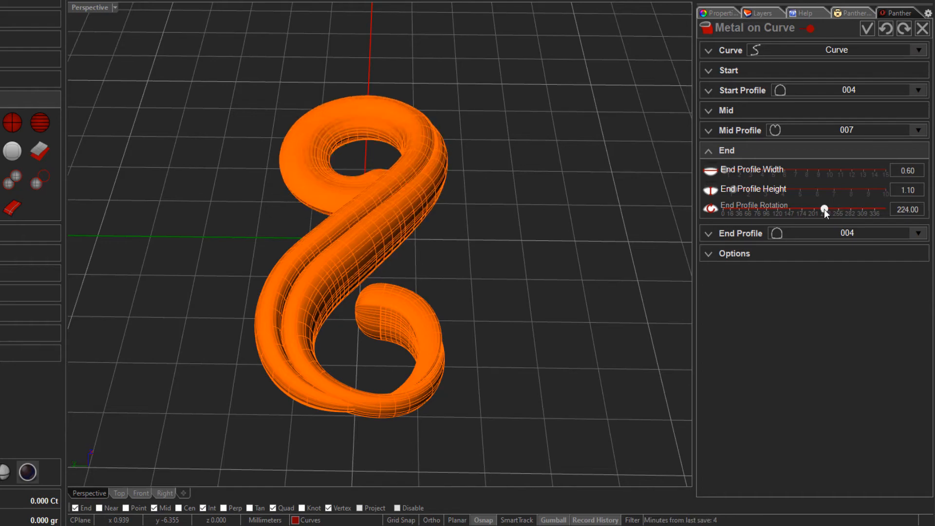
right_click_drag(503, 203, 633, 188)
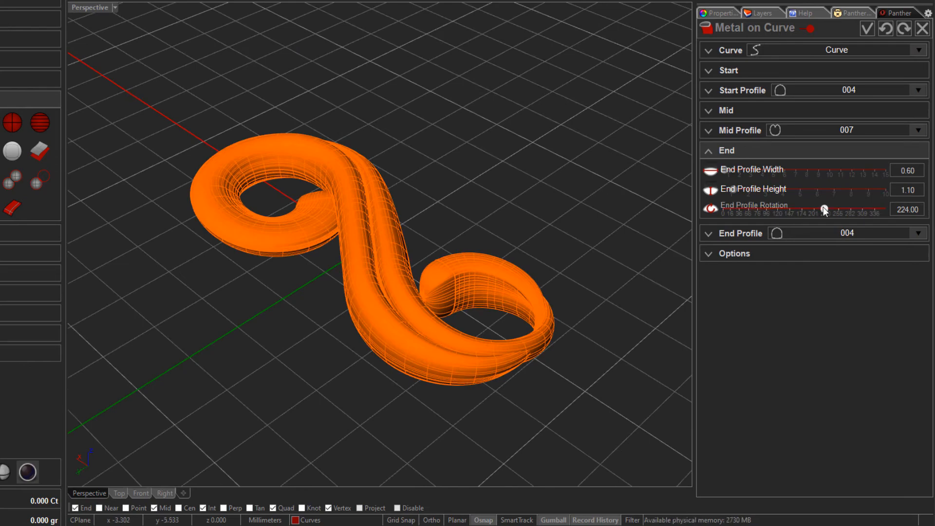
left_click_drag(824, 208, 795, 208)
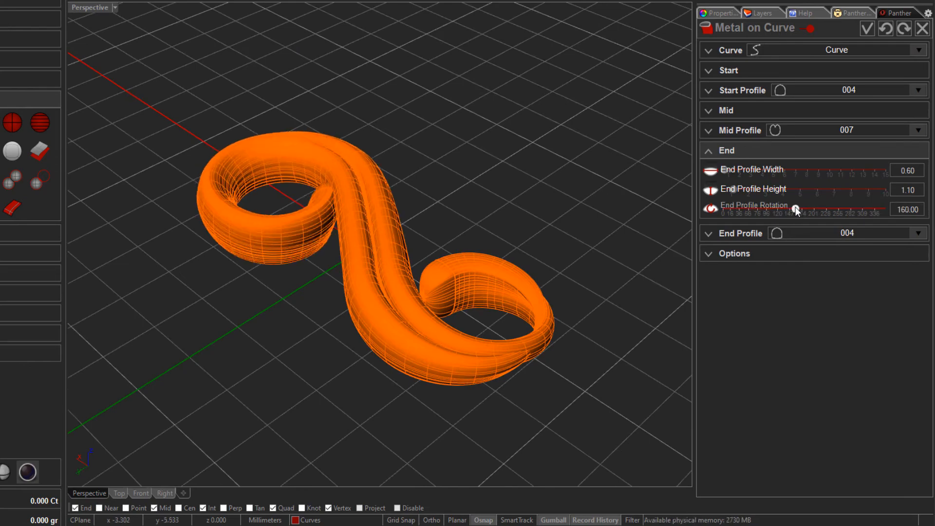
Set the start profile's rotation to 192 and inspect both curled ends of the swept metal.
right_click_drag(359, 226, 472, 228)
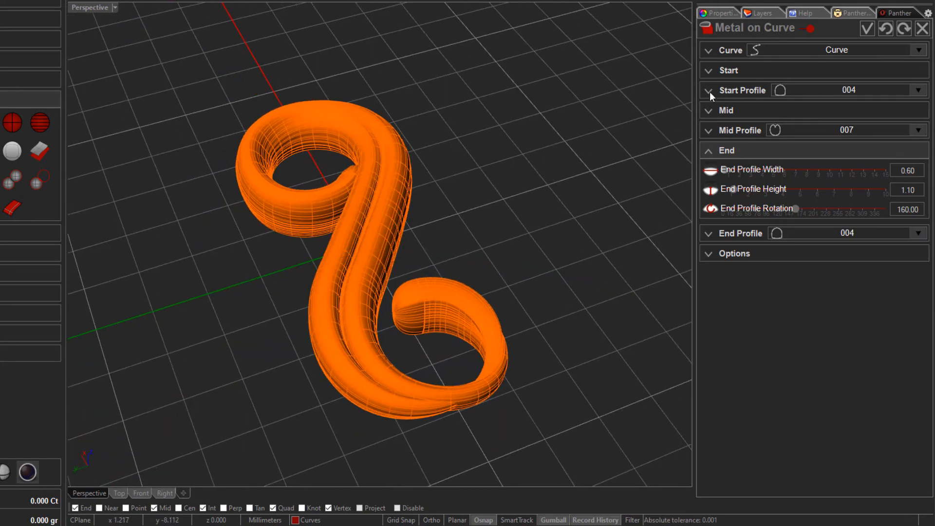
left_click(710, 70)
left_click_drag(725, 130, 809, 133)
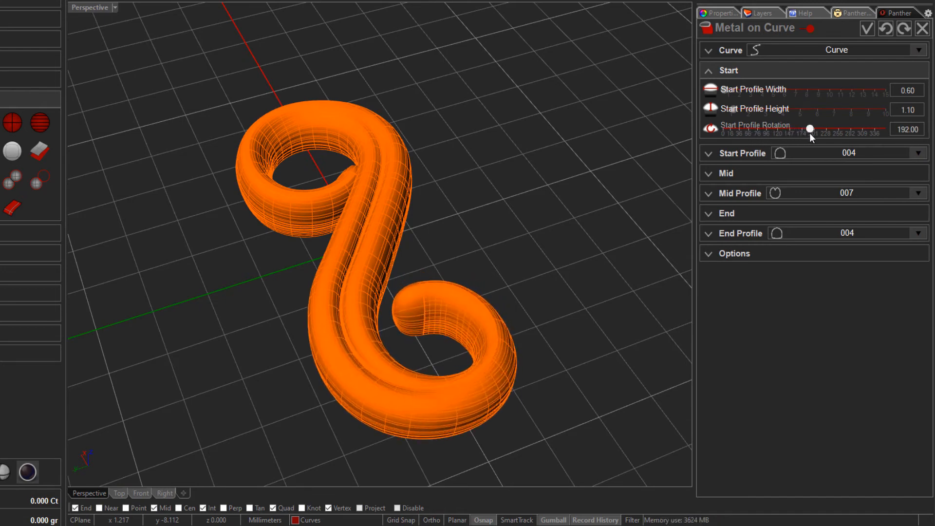
right_click_drag(550, 195, 503, 209)
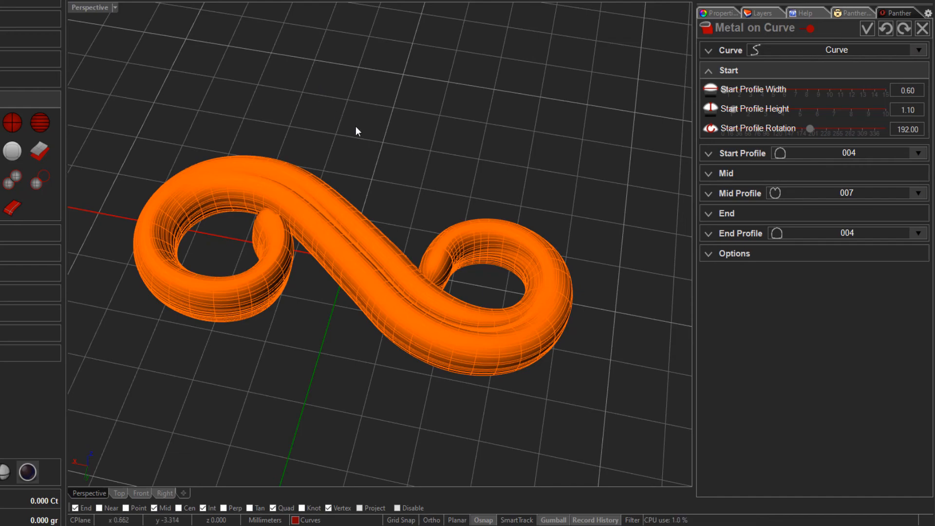
right_click_drag(357, 130, 423, 235)
scroll(407, 197, "up", 3)
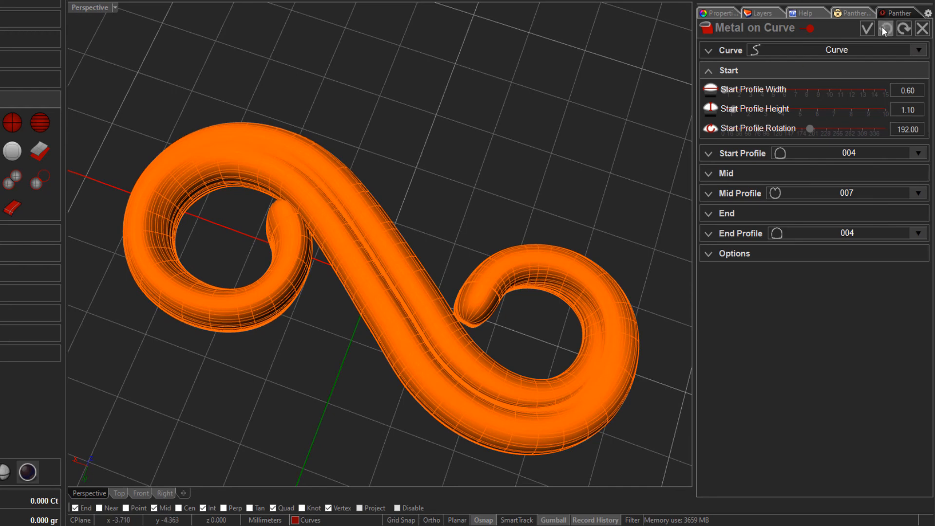
Accept the Metal on Curve result and display the finished S-shaped piece in the Panther display mode.
left_click(869, 32)
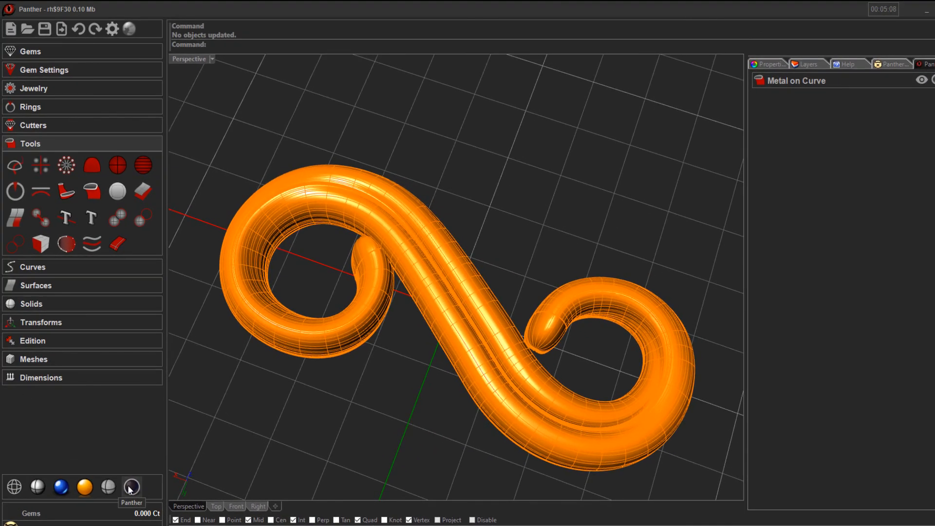
left_click(131, 487)
right_click_drag(309, 397, 343, 384)
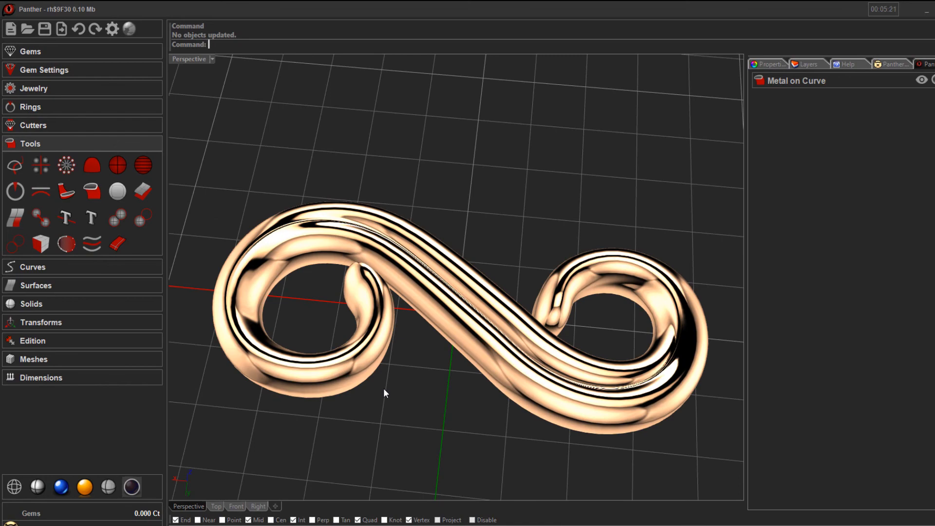